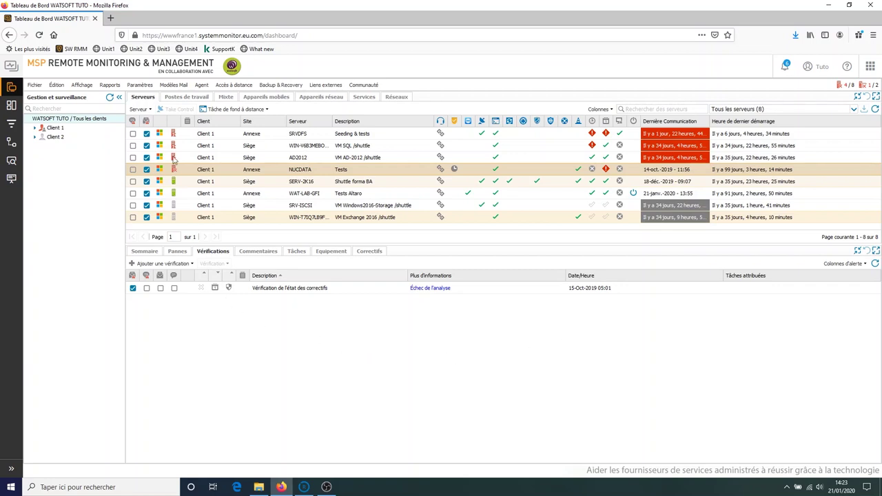
View the list of existing scripts in the script manager (Gestionnaire de scripts), and close it
{"action": "left_click", "coordinate": [142, 85]}
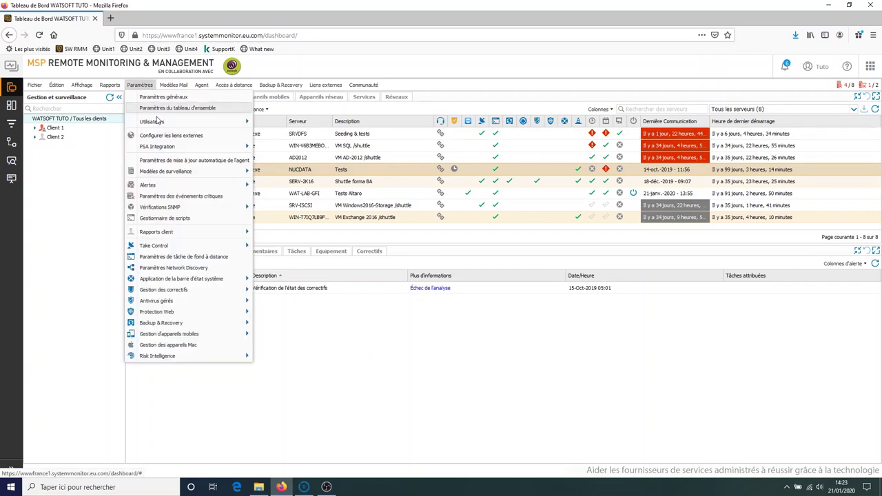
{"action": "left_click", "coordinate": [185, 220]}
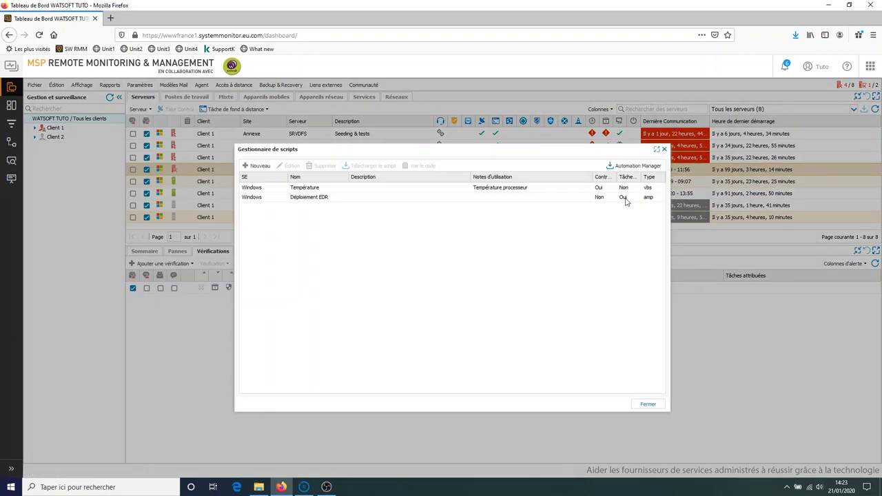
{"action": "left_click", "coordinate": [653, 407]}
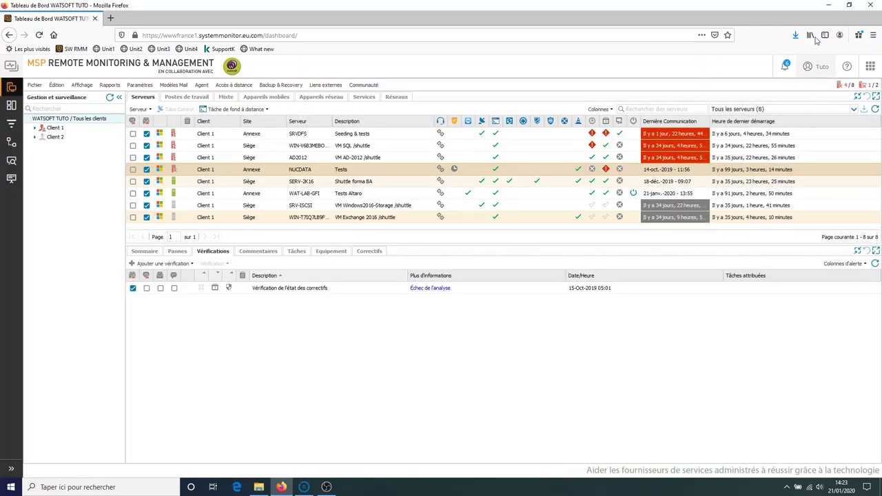
Minimize the browser and launch Automation Manager from the desktop
{"action": "left_click", "coordinate": [828, 4]}
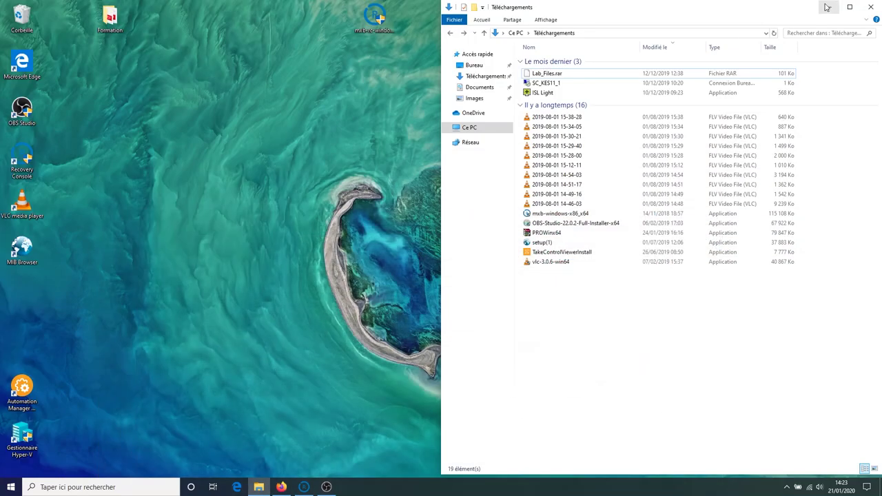
{"action": "left_click", "coordinate": [22, 391]}
{"action": "key", "text": "Return"}
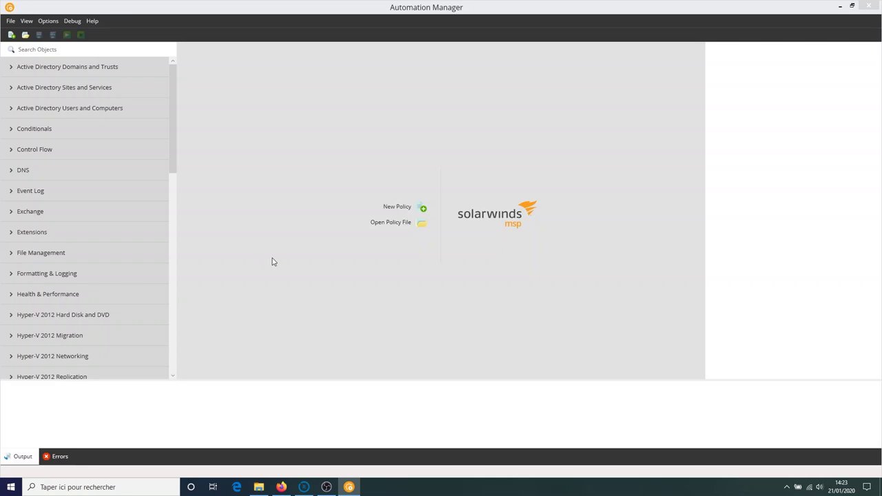
Create a new policy with the name Main and the description Main
{"action": "left_click", "coordinate": [395, 210]}
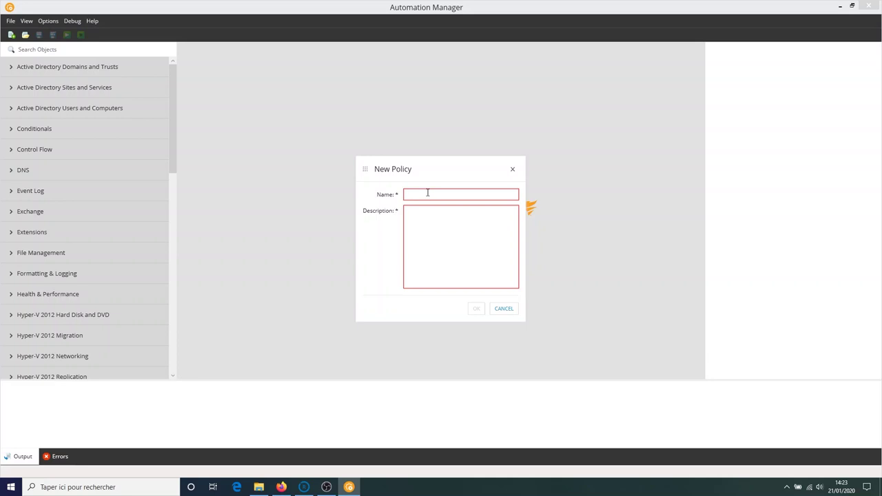
{"action": "left_click", "coordinate": [428, 193]}
{"action": "type", "text": "Main"}
{"action": "key", "text": "Tab"}
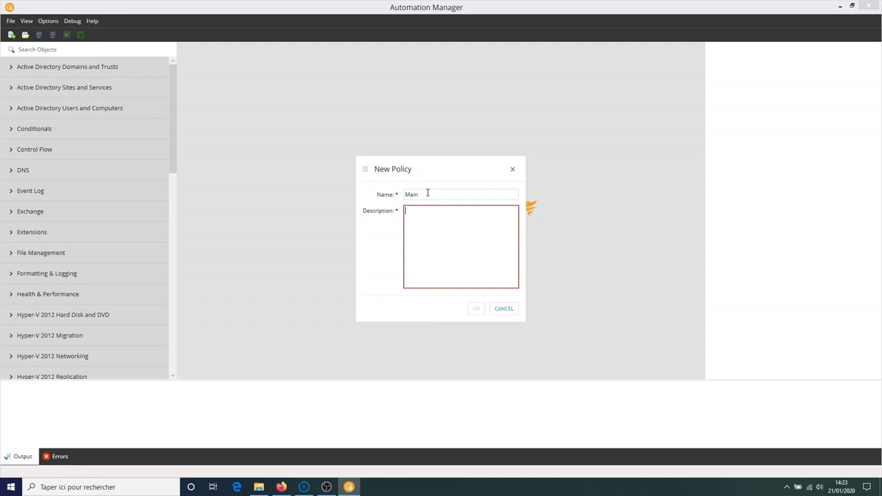
{"action": "type", "text": "Main"}
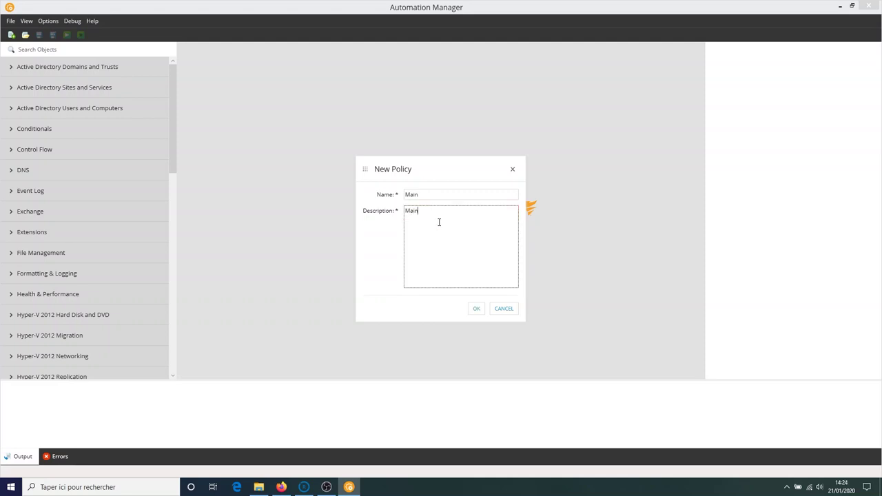
{"action": "left_click", "coordinate": [479, 308]}
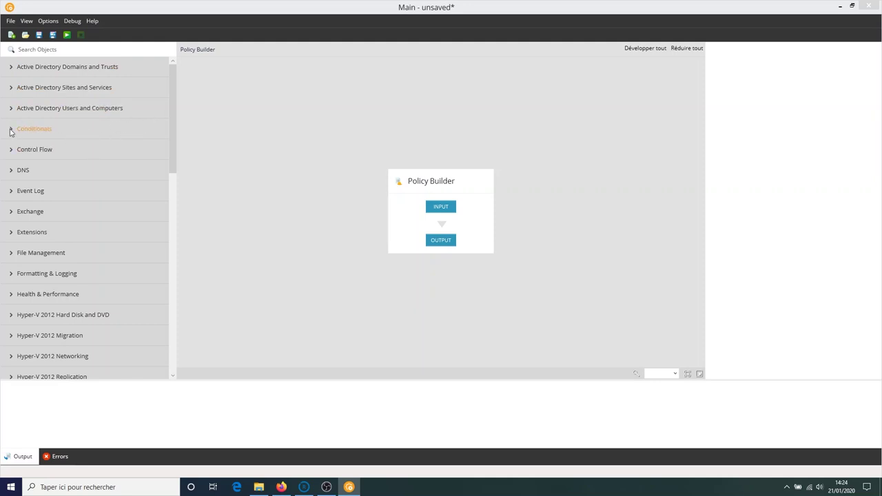
Search the objects for "old" and add Delete Files Older Than X Days between the policy's input and output
{"action": "left_click", "coordinate": [11, 149]}
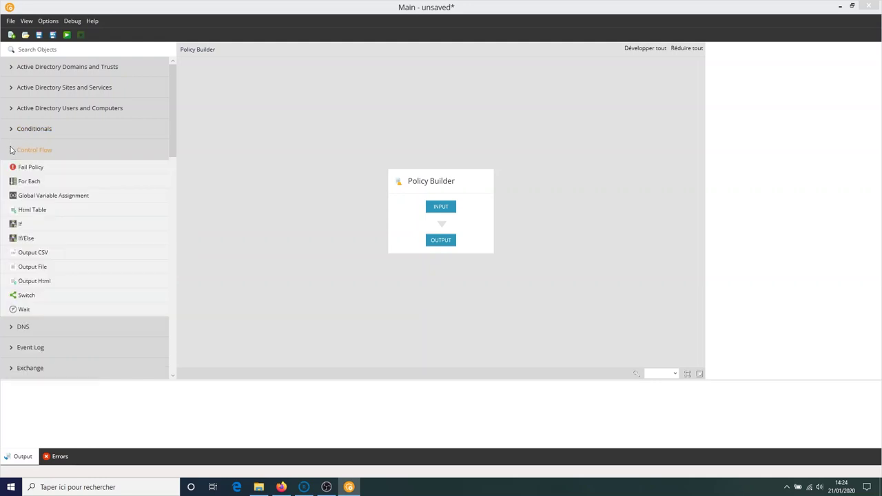
{"action": "left_click", "coordinate": [77, 50]}
{"action": "type", "text": "old"}
{"action": "left_click_drag", "start_coordinate": [136, 73], "coordinate": [448, 229]}
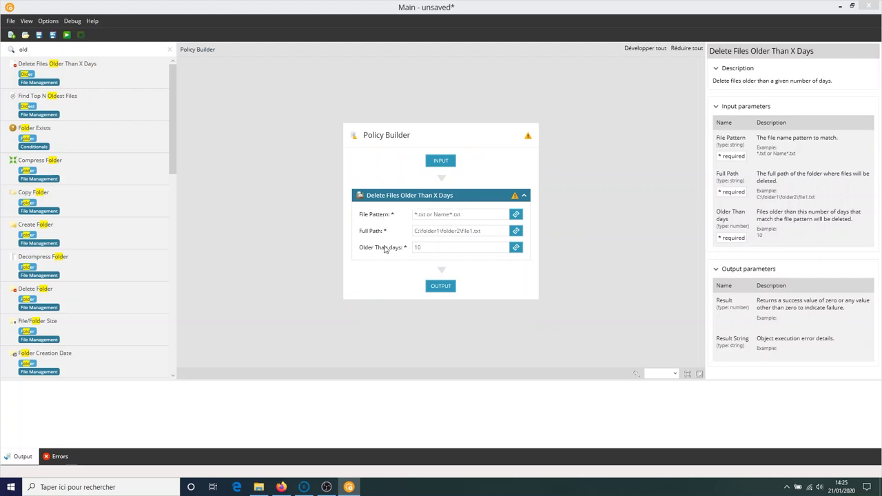
{"action": "left_click", "coordinate": [442, 214]}
Add a string input parameter named extension, displayed as "Extension de fichier", with the value *.exe
{"action": "left_click", "coordinate": [445, 162]}
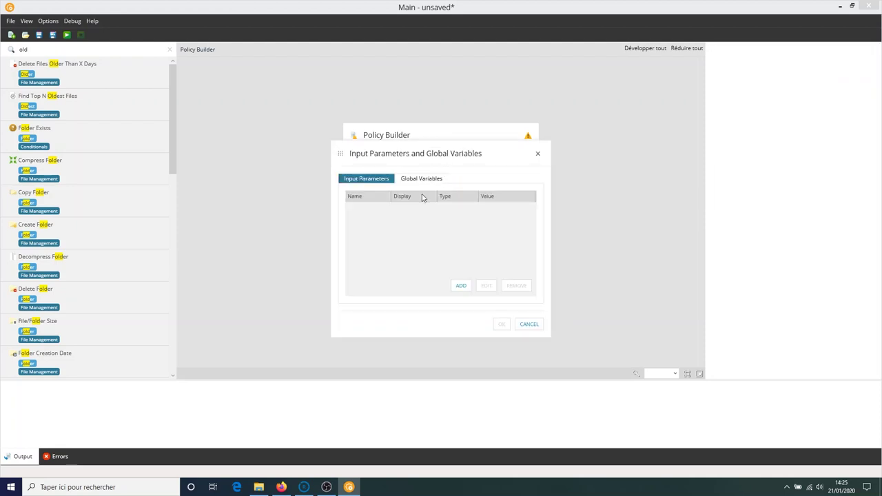
{"action": "left_click", "coordinate": [460, 285]}
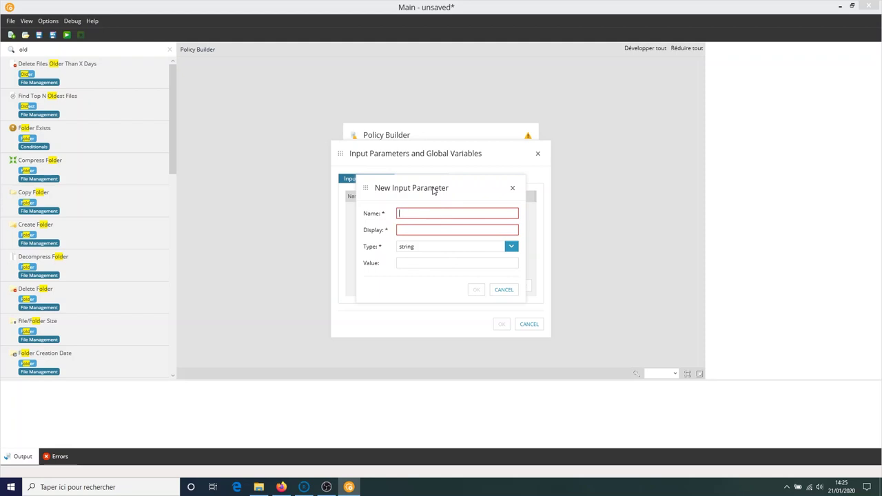
{"action": "type", "text": "extensio"}
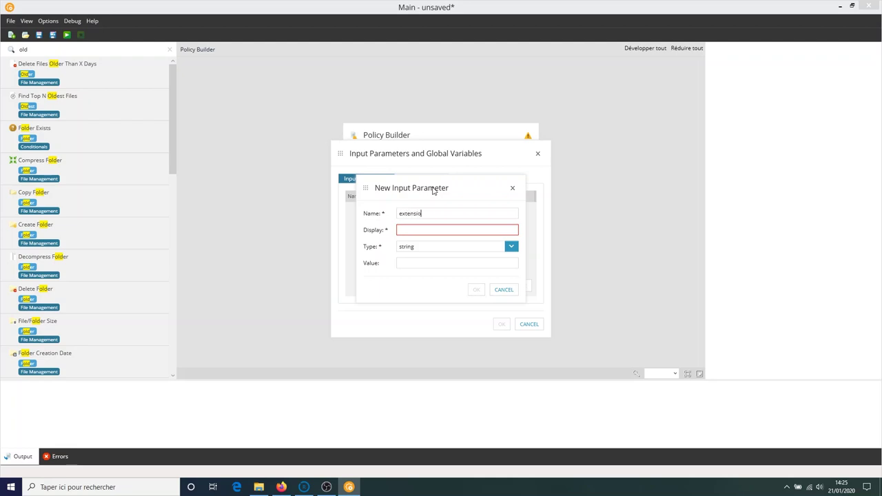
{"action": "type", "text": "nE"}
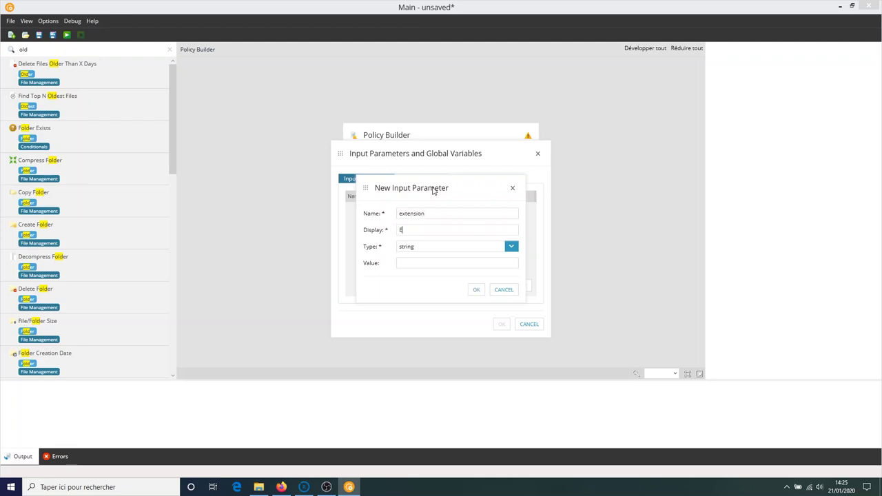
{"action": "type", "text": "xtension"}
{"action": "type", "text": " de fichier"}
{"action": "type", "text": "*"}
{"action": "type", "text": ".exe"}
{"action": "left_click", "coordinate": [476, 290]}
Add a string input parameter named CheminComplet, displayed as "Chemin complet", with the value C:\users\admin\downloads\
{"action": "left_click", "coordinate": [461, 286]}
{"action": "left_click", "coordinate": [422, 212]}
{"action": "type", "text": "Chem"}
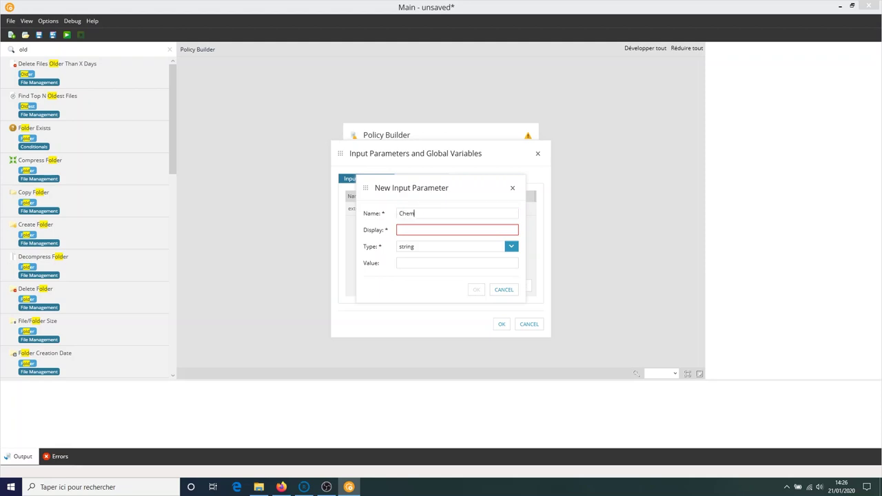
{"action": "type", "text": "inComplet"}
{"action": "key", "text": "Tab"}
{"action": "type", "text": "Chemin "}
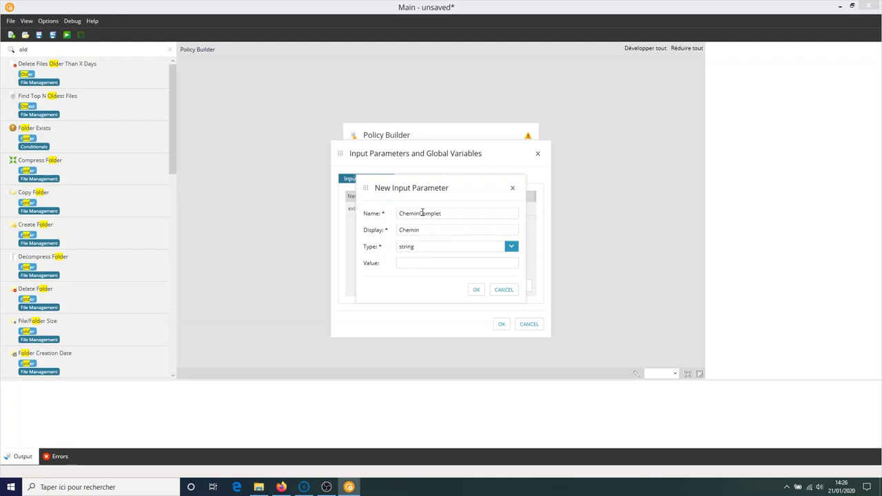
{"action": "type", "text": "complet"}
{"action": "left_click", "coordinate": [504, 263]}
{"action": "type", "text": "C:\\"}
{"action": "type", "text": "users\\admin\\downloads\\"}
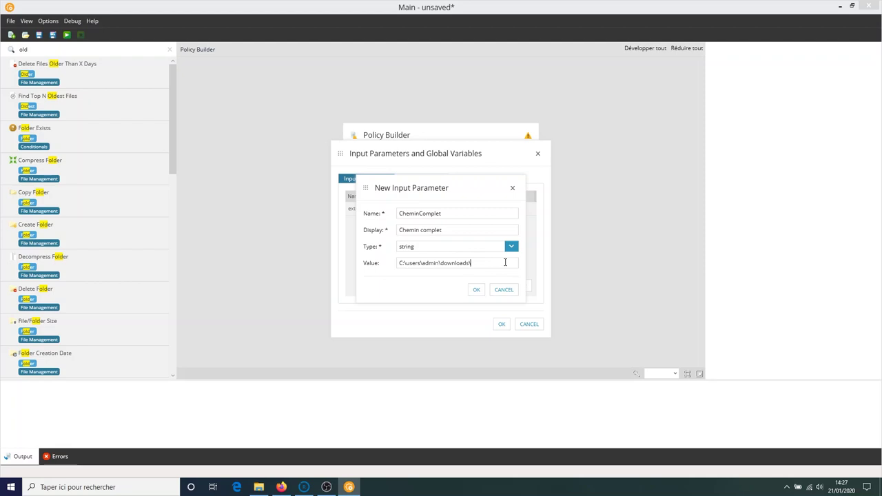
{"action": "left_click", "coordinate": [477, 290]}
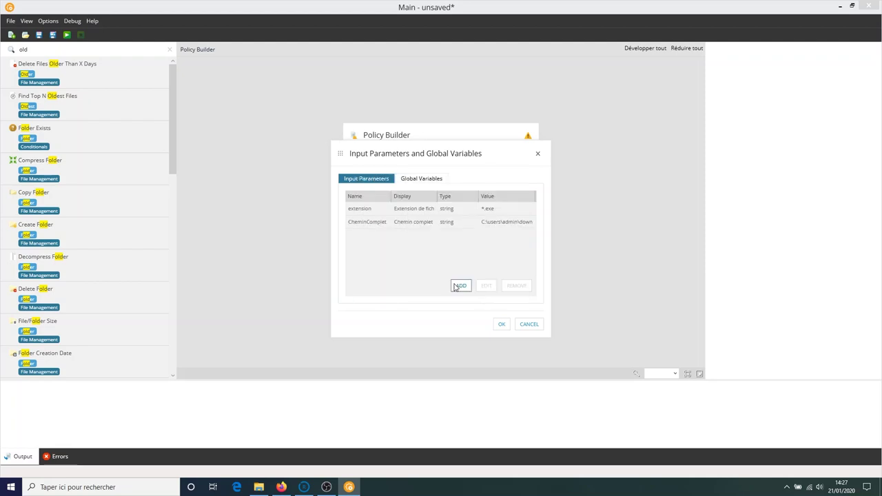
Add a number input parameter named Nbjours, displayed as "Nombre de jours", with the value 90, and accept the parameter list
{"action": "left_click", "coordinate": [461, 286]}
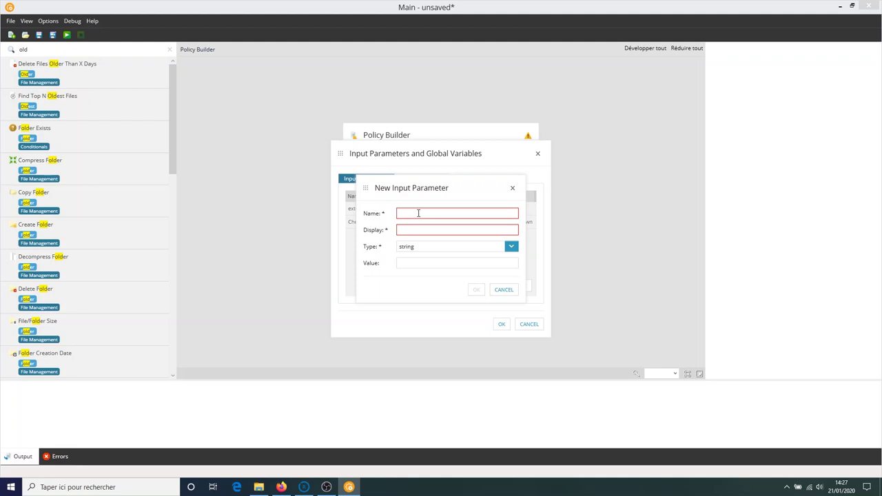
{"action": "type", "text": "Nbjours"}
{"action": "key", "text": "Tab"}
{"action": "type", "text": "Nom"}
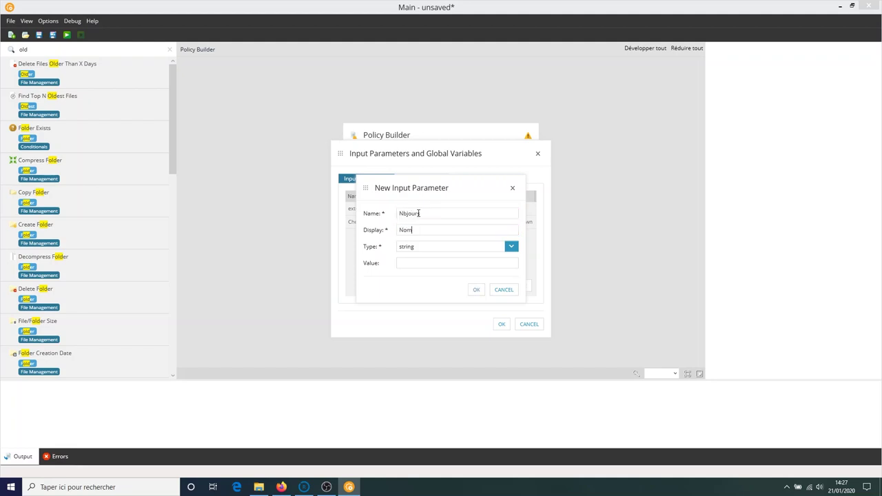
{"action": "type", "text": "bre de jours"}
{"action": "left_click", "coordinate": [511, 246]}
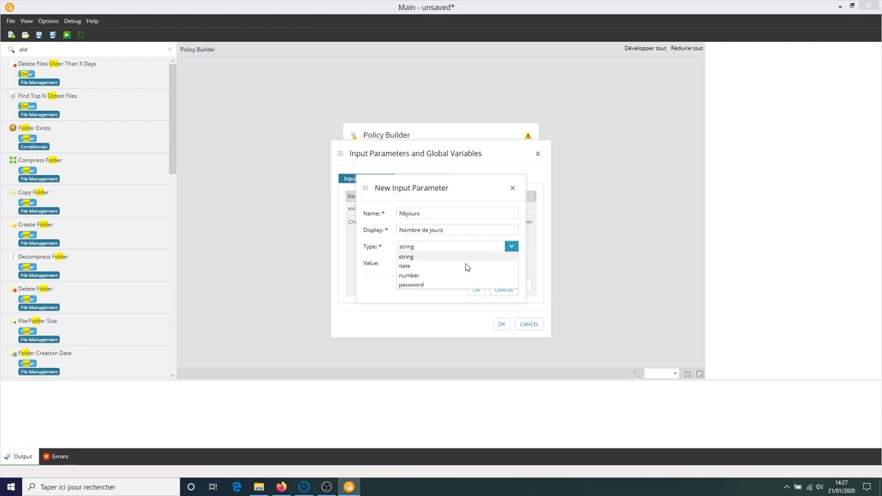
{"action": "left_click", "coordinate": [414, 276]}
{"action": "left_click", "coordinate": [423, 263]}
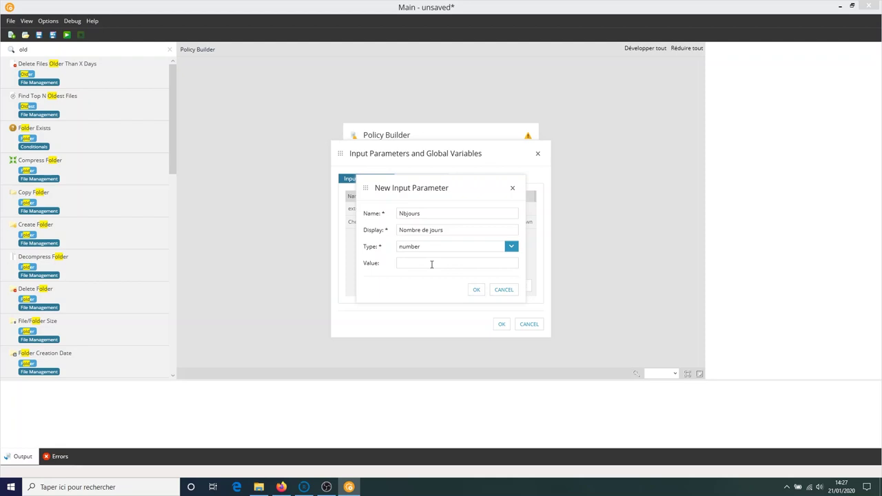
{"action": "type", "text": "90"}
{"action": "left_click", "coordinate": [476, 290]}
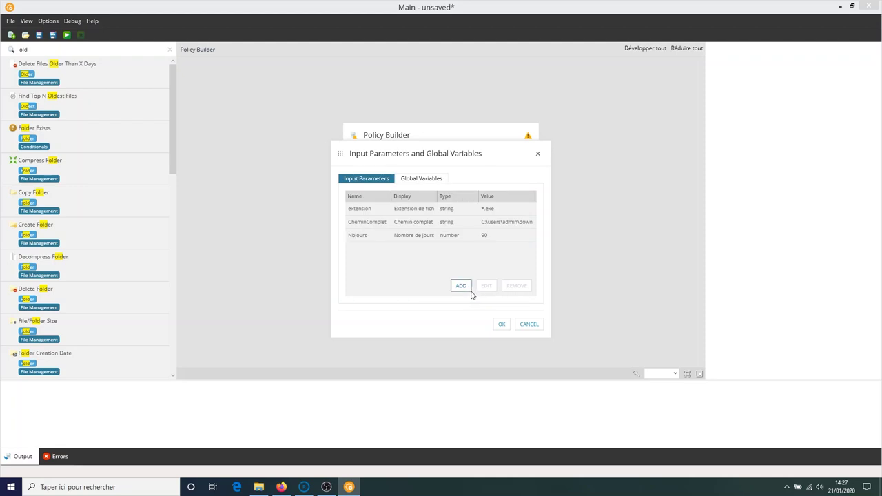
{"action": "left_click", "coordinate": [502, 325]}
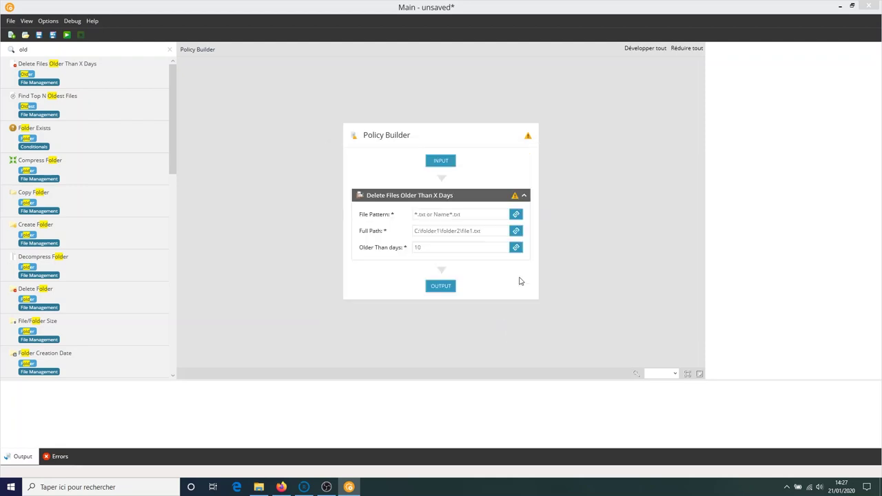
Link the File Pattern of Delete Files Older Than X Days to the input parameter "Extension de fichier"
{"action": "left_click", "coordinate": [516, 214]}
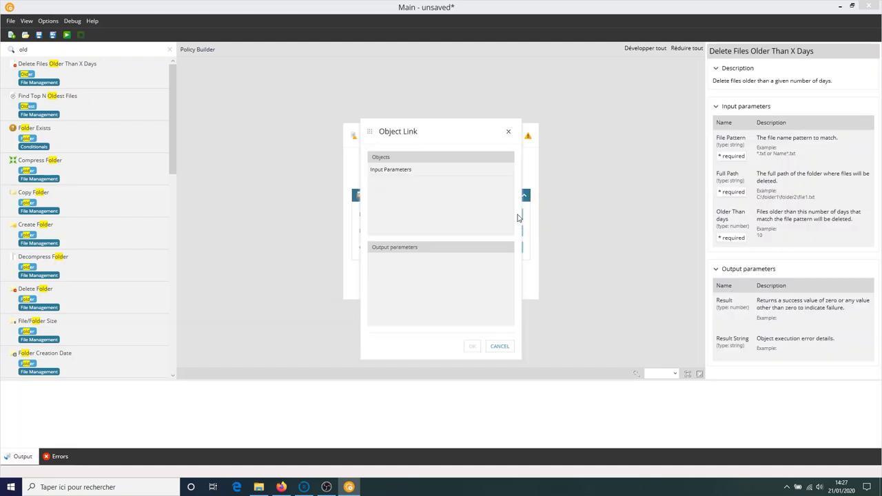
{"action": "left_click", "coordinate": [406, 172]}
{"action": "left_click", "coordinate": [404, 260]}
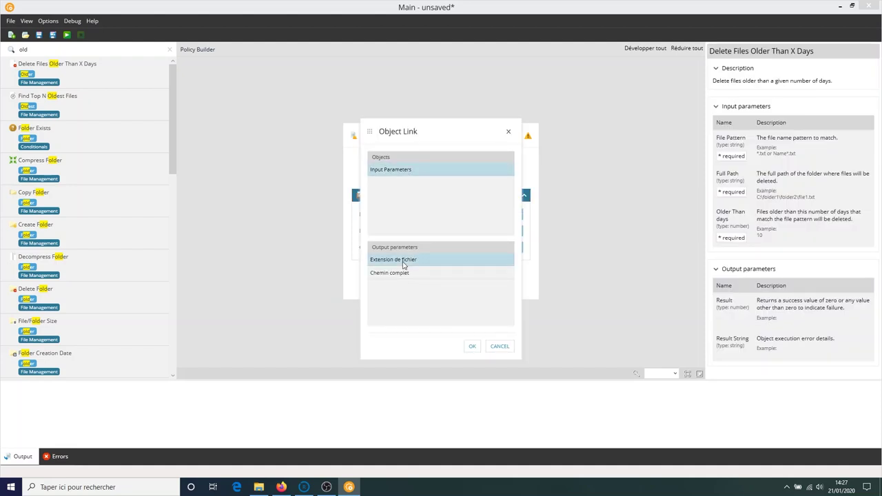
{"action": "left_click", "coordinate": [472, 346]}
Link the Full Path of Delete Files Older Than X Days to the input parameter "Chemin complet"
{"action": "left_click", "coordinate": [517, 231]}
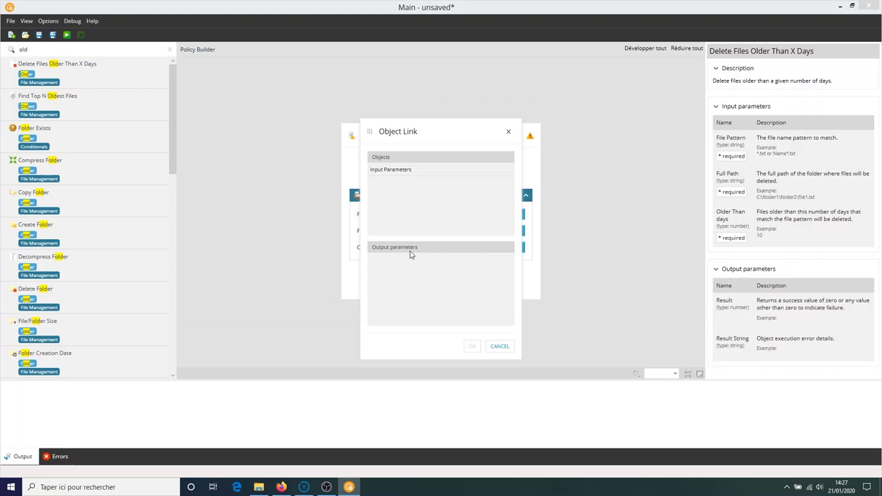
{"action": "left_click", "coordinate": [381, 172]}
{"action": "left_click", "coordinate": [399, 274]}
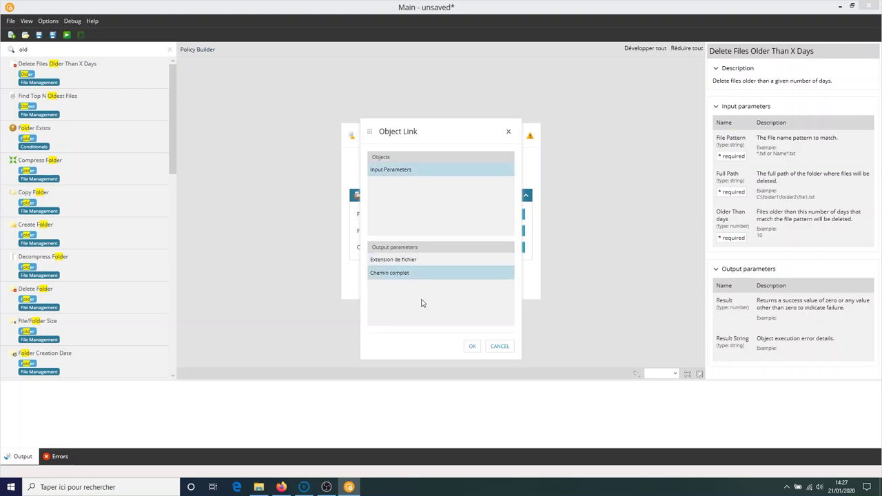
{"action": "left_click", "coordinate": [472, 346]}
Link the Older Than days field of Delete Files Older Than X Days to the input parameter "Nombre de jours"
{"action": "left_click", "coordinate": [519, 249]}
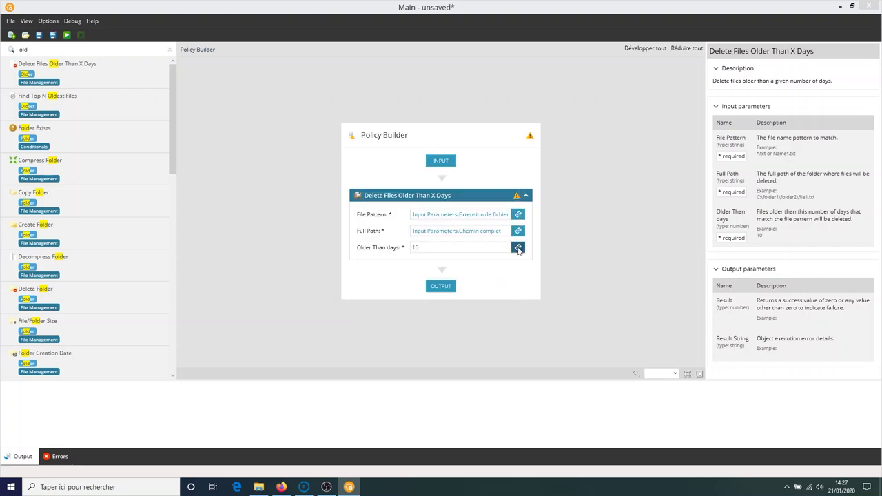
{"action": "left_click", "coordinate": [393, 172]}
{"action": "left_click", "coordinate": [404, 264]}
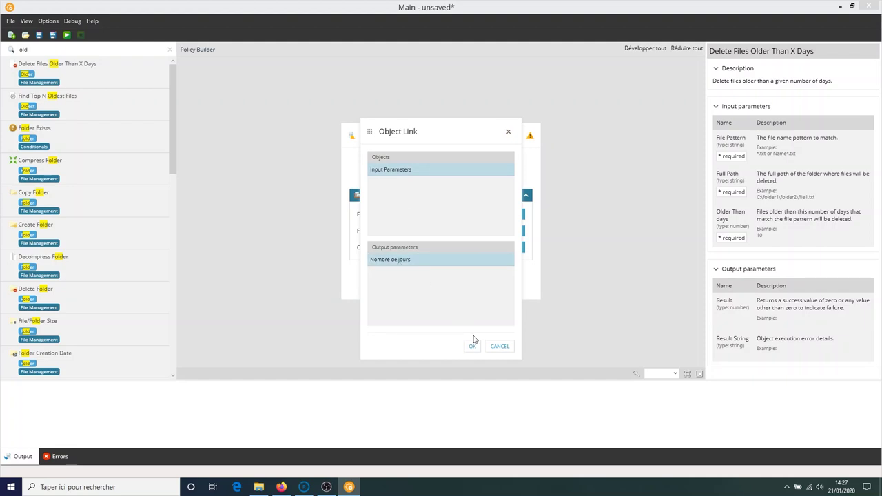
{"action": "left_click", "coordinate": [472, 345]}
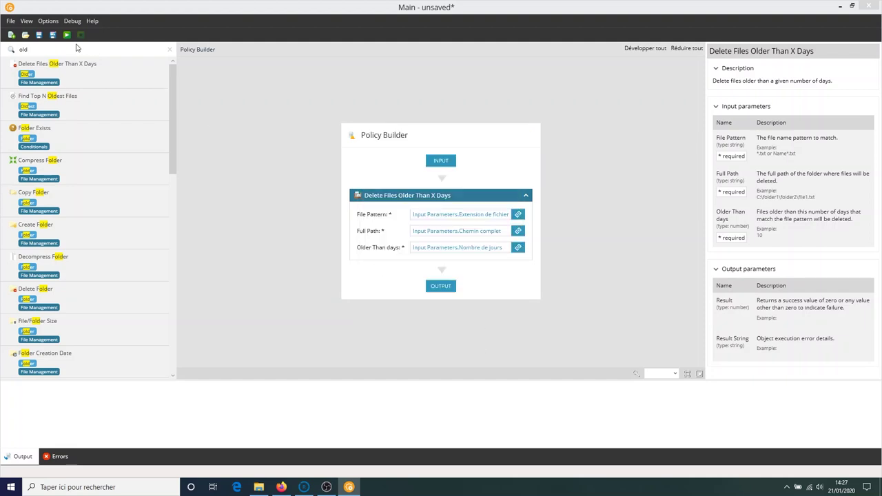
Save the policy as Main.amp in the Téléchargements folder and snap the policy editor window beside that folder's window
{"action": "left_click", "coordinate": [39, 36]}
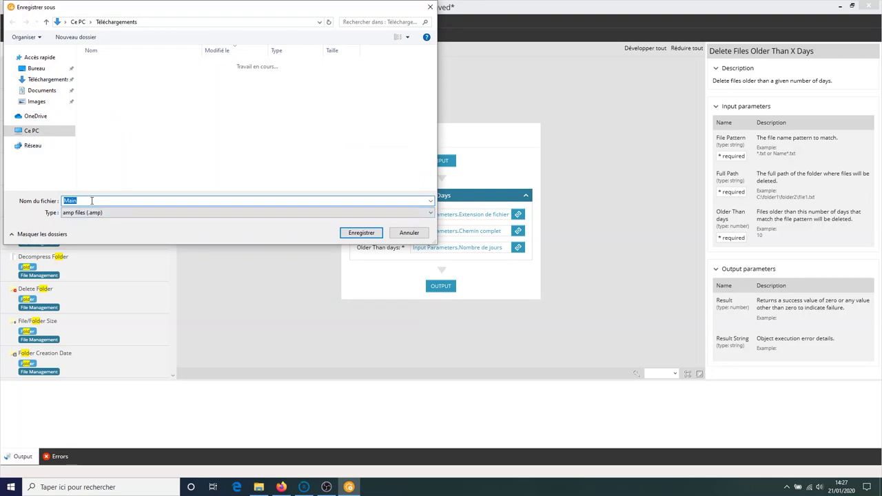
{"action": "left_click", "coordinate": [366, 234]}
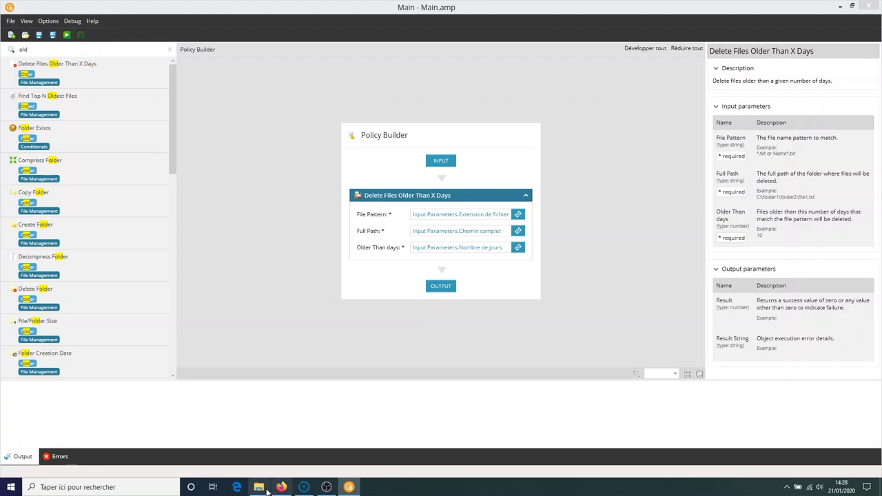
{"action": "left_click_drag", "start_coordinate": [384, 2], "coordinate": [4, 222]}
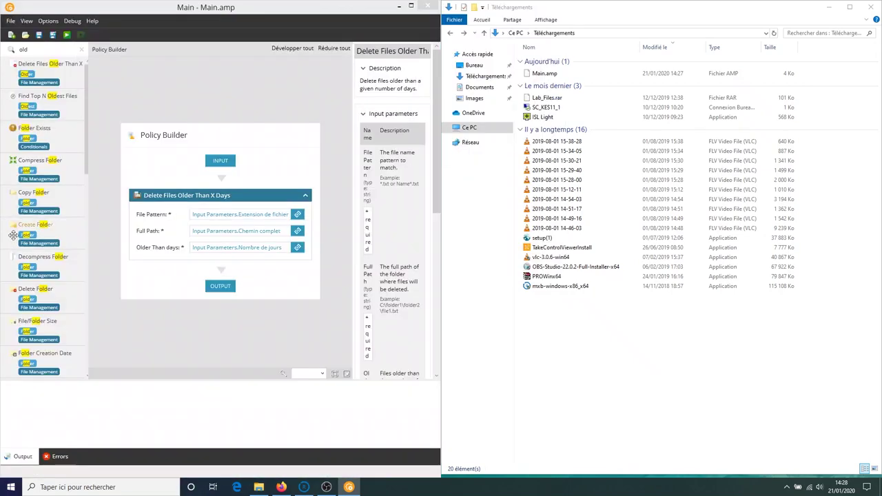
Run the policy with the start parameters *.exe as extension, C:\users\admin\downloads\ as path and 90 as number of days
{"action": "left_click", "coordinate": [67, 35]}
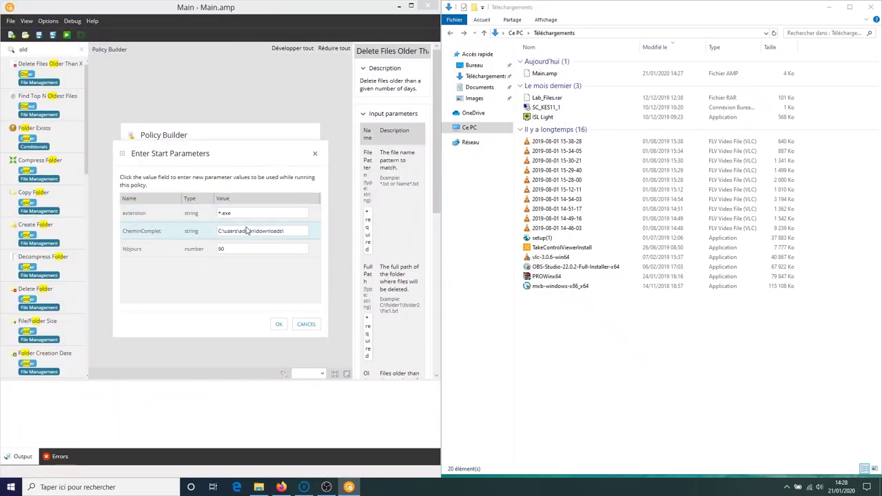
{"action": "left_click", "coordinate": [279, 325]}
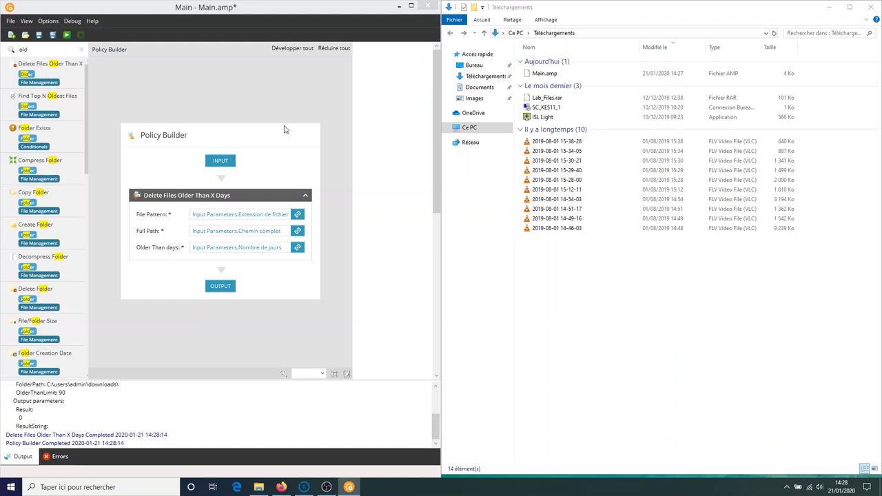
Minimize the policy editor and folder windows, switch to the MSP Remote Monitoring & Management dashboard in Firefox and open its Gestionnaire de scripts
{"action": "left_click", "coordinate": [399, 7]}
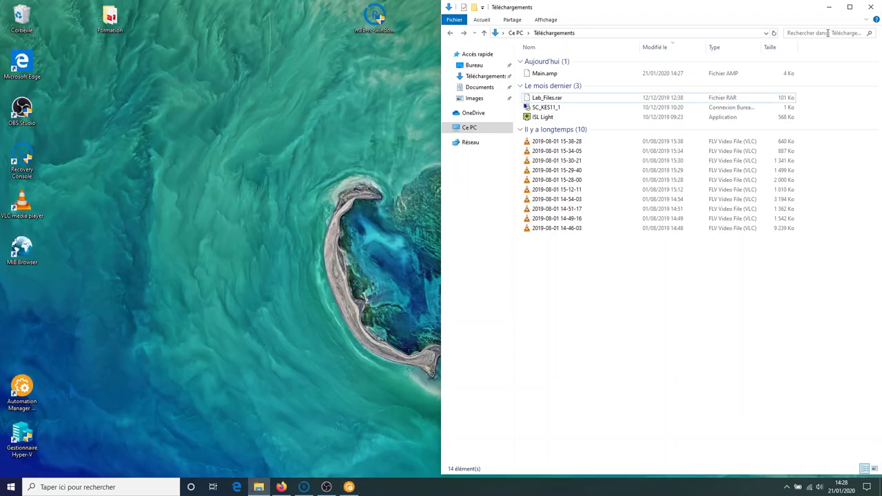
{"action": "left_click", "coordinate": [830, 7]}
{"action": "left_click", "coordinate": [281, 487]}
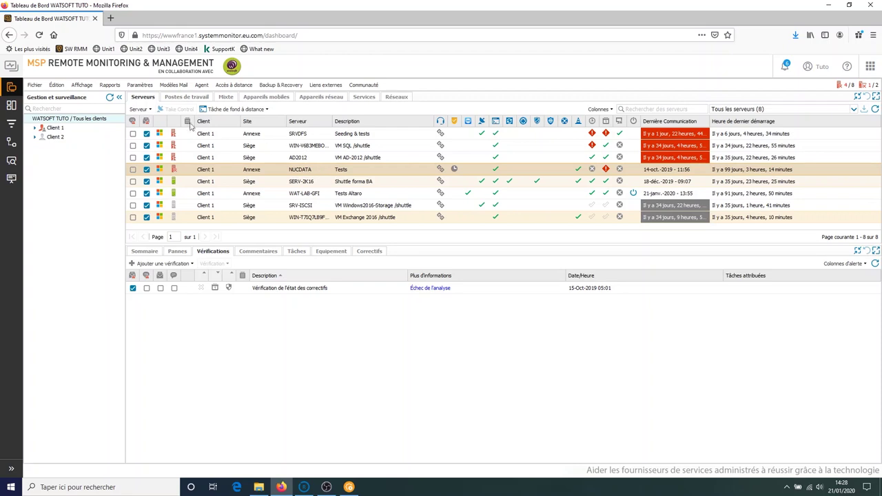
{"action": "left_click", "coordinate": [140, 86]}
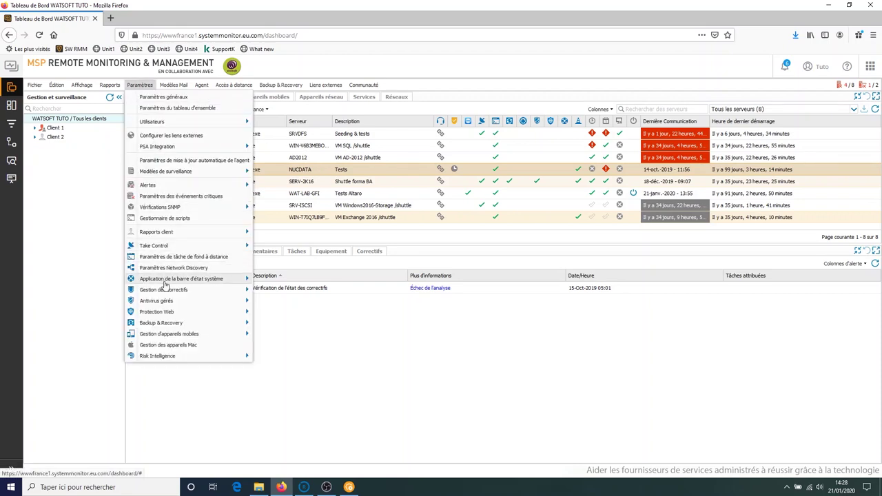
{"action": "mouse_move", "coordinate": [167, 291]}
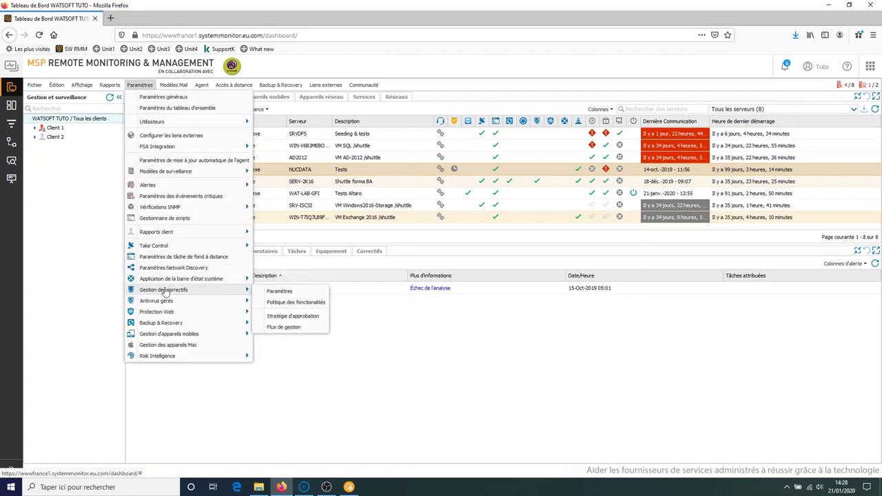
{"action": "left_click", "coordinate": [178, 219]}
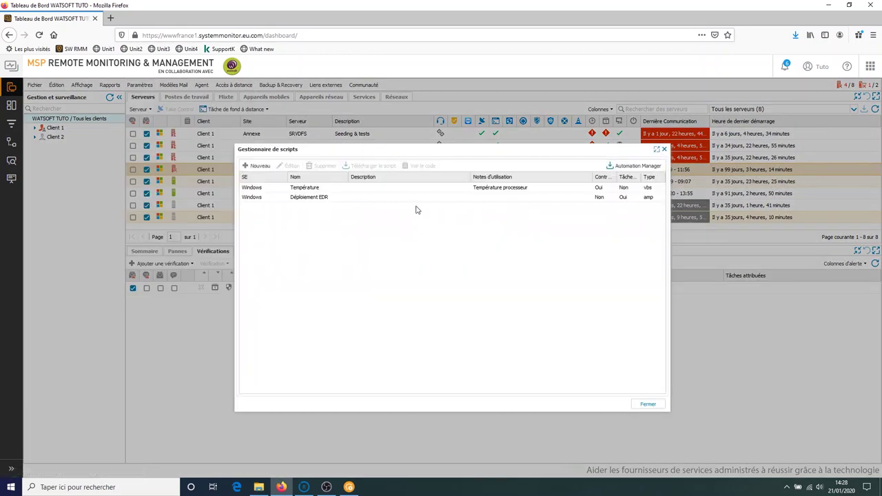
Create a new script named "Nettoyage fichiers" with both the Contrôle de script and Tâche automatisée types enabled
{"action": "left_click", "coordinate": [253, 166]}
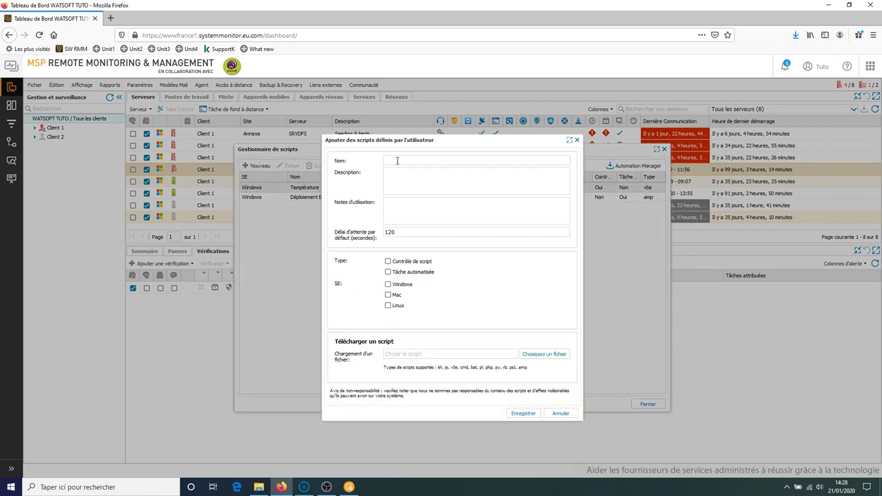
{"action": "type", "text": "Nettoyage fichiers"}
{"action": "left_click", "coordinate": [388, 262]}
{"action": "left_click", "coordinate": [388, 272]}
Choose Main.amp from the Téléchargements folder as the script file to upload
{"action": "left_click", "coordinate": [551, 357]}
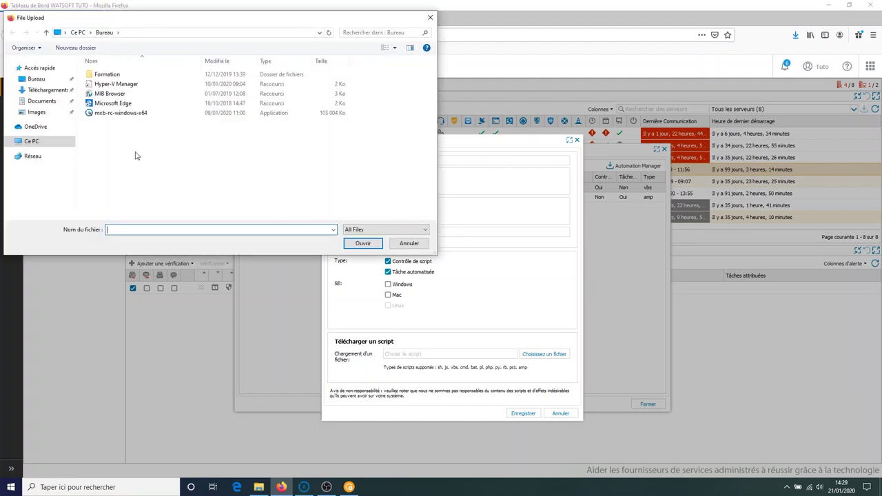
{"action": "left_click", "coordinate": [46, 90]}
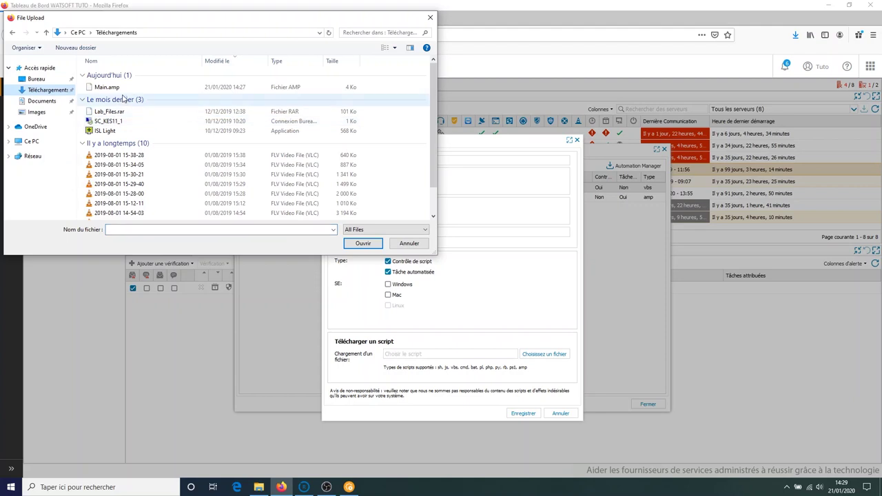
{"action": "left_click", "coordinate": [107, 88]}
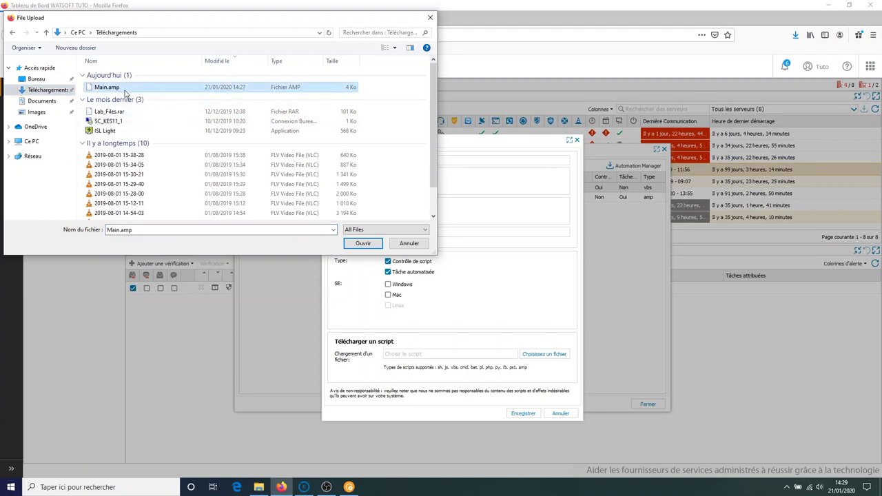
{"action": "left_click", "coordinate": [364, 244]}
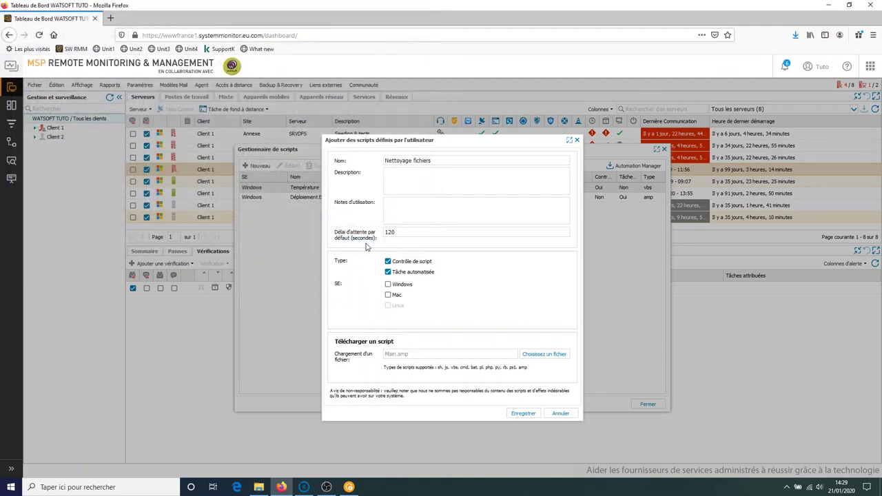
Save the script with Windows as its operating system and select Nettoyage fichiers in the script list
{"action": "left_click", "coordinate": [525, 413]}
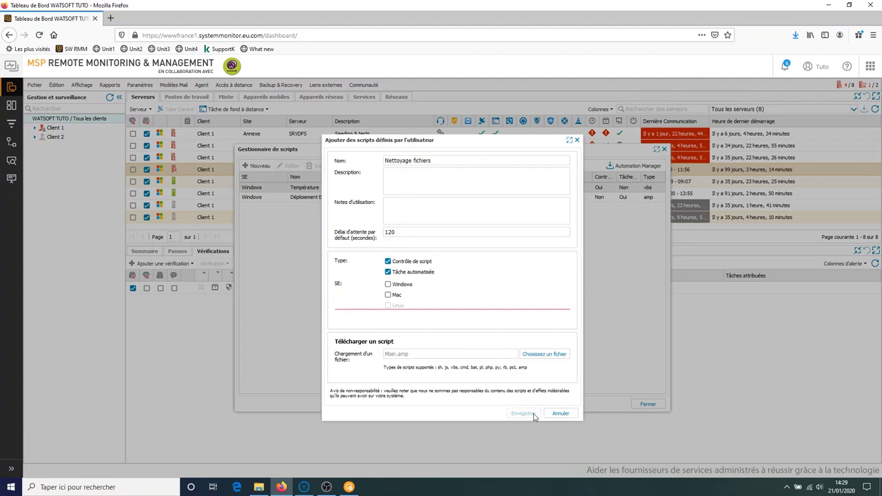
{"action": "left_click", "coordinate": [388, 287]}
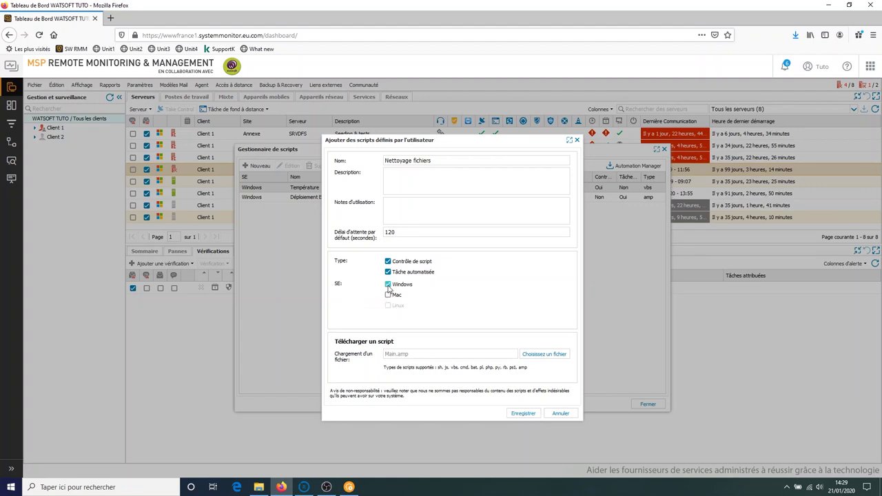
{"action": "left_click", "coordinate": [534, 414]}
{"action": "left_click", "coordinate": [337, 207]}
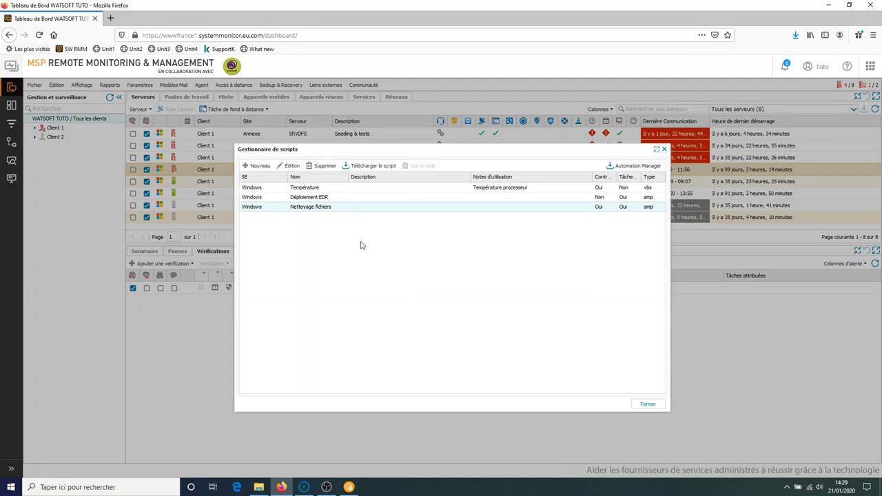